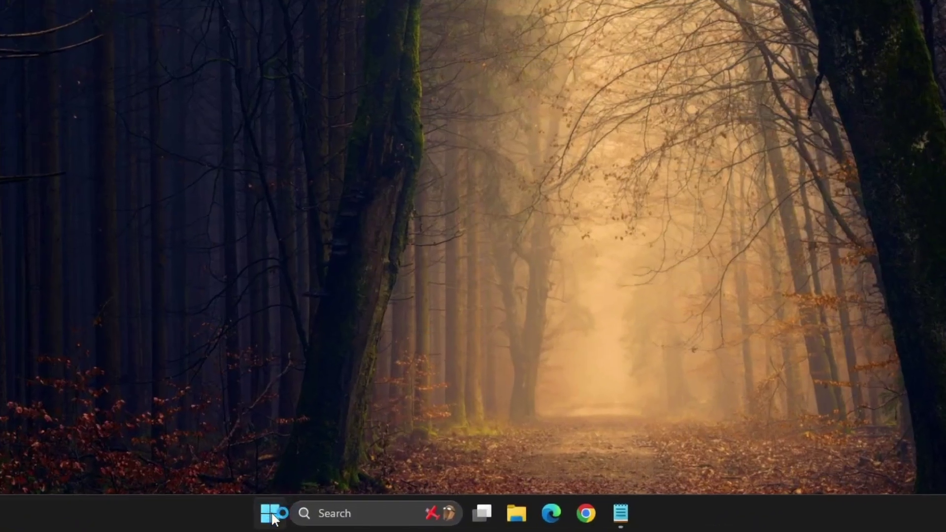
- From Settings > Windows Update, start downloading the 2025-07 Cumulative Update (KB5062553) and other pending updates
left_click(301, 521)
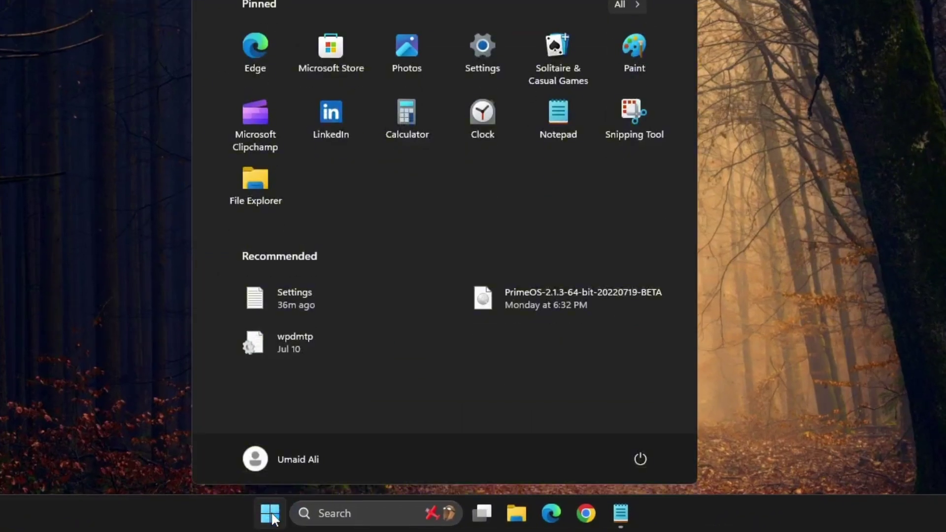
left_click(489, 48)
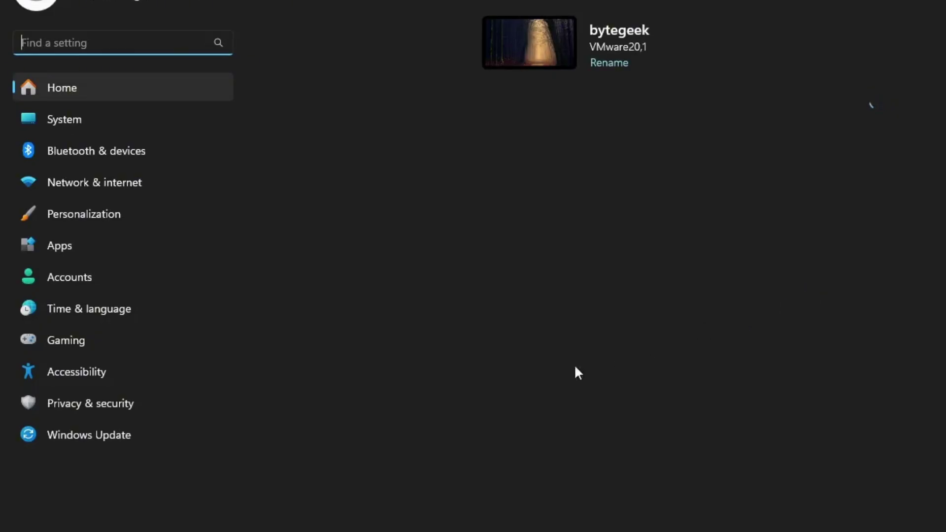
left_click(107, 434)
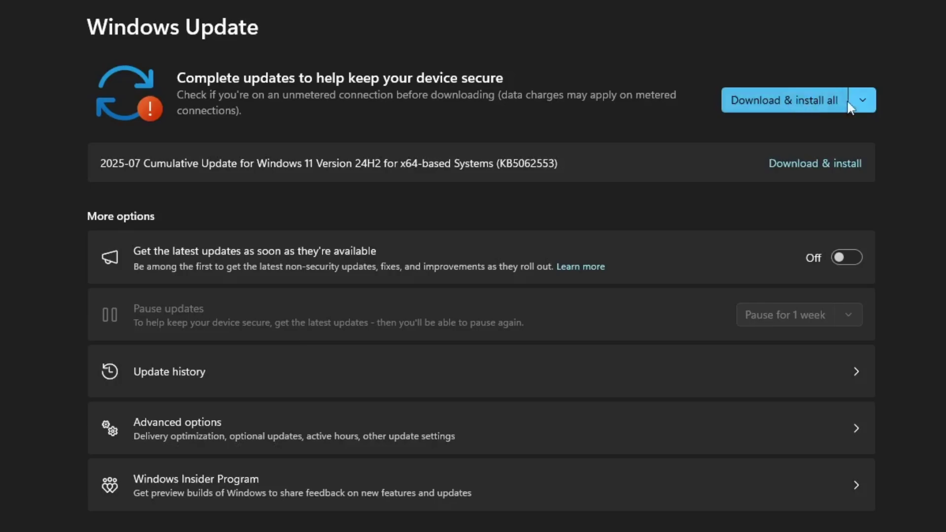
left_click(863, 100)
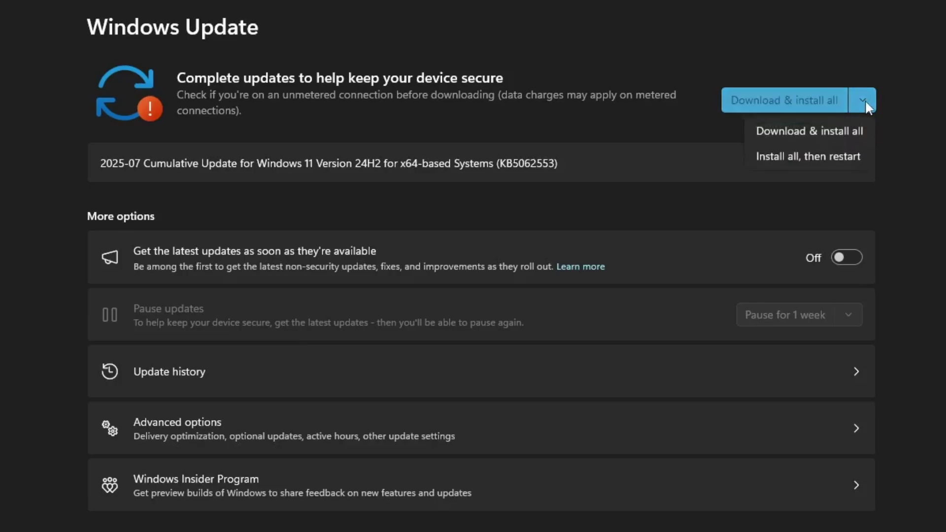
left_click(863, 100)
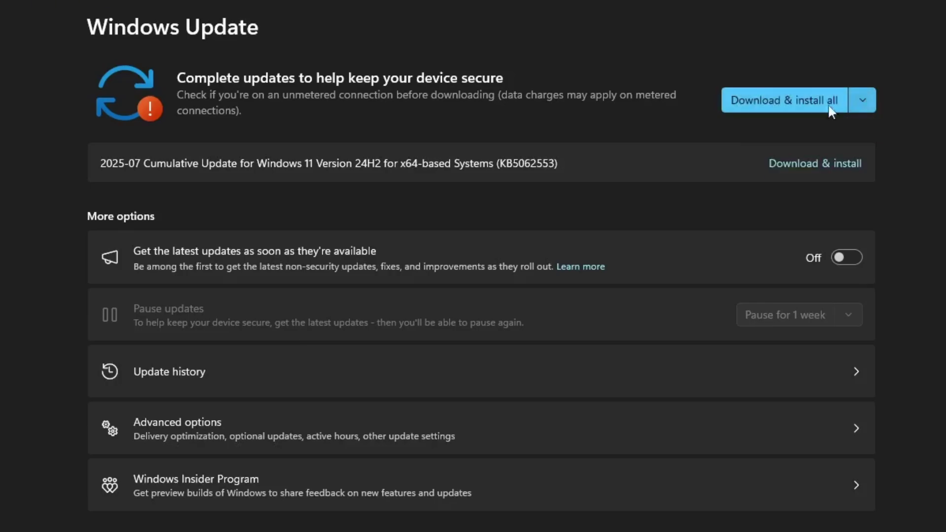
left_click(793, 100)
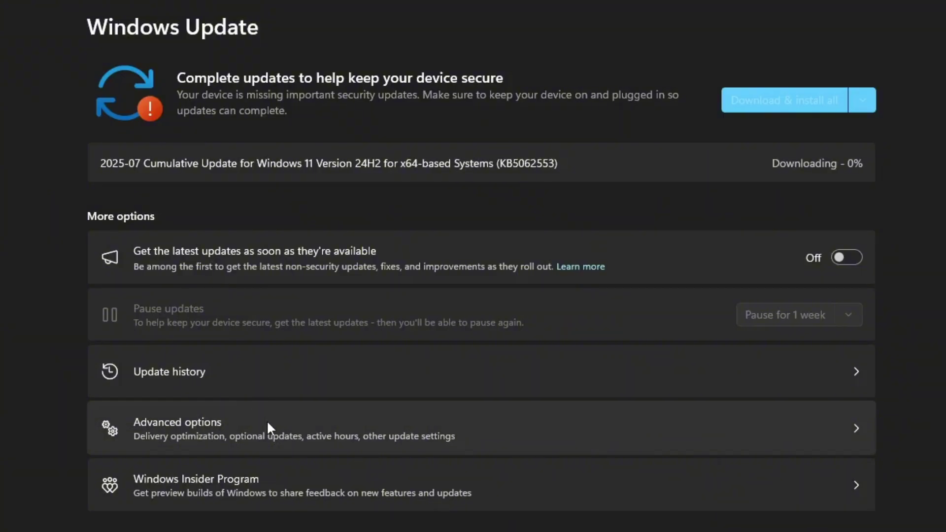
- Under Optional updates > Driver updates, tick the Broadcom display driver 9.17.9.4 and install it
left_click(237, 421)
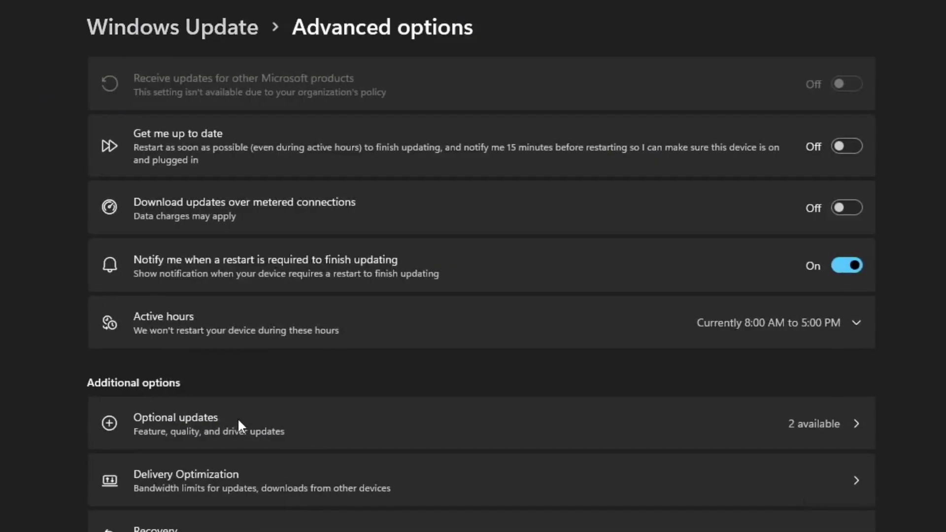
left_click(189, 424)
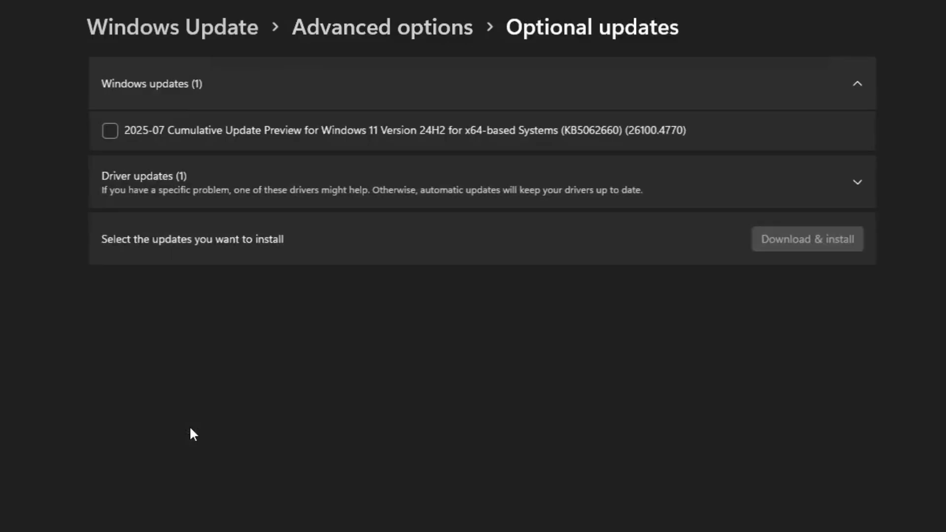
left_click(861, 181)
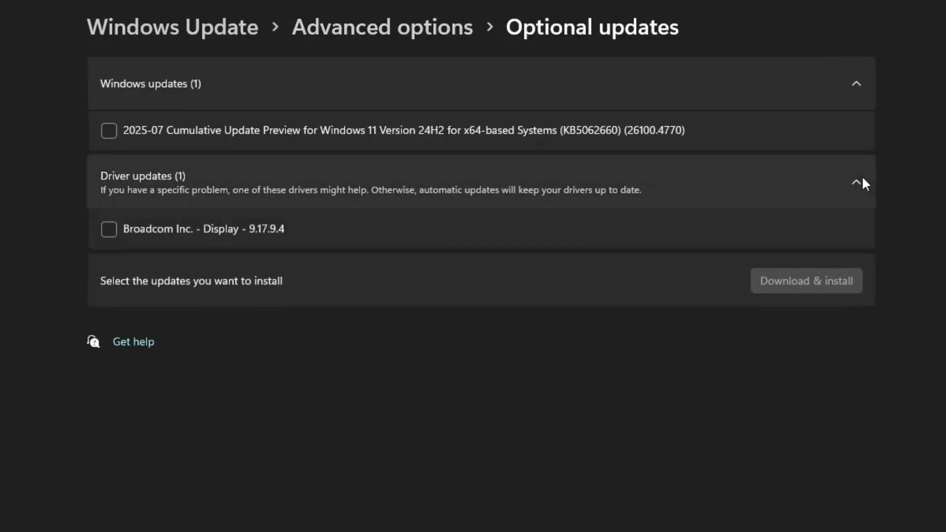
left_click(235, 228)
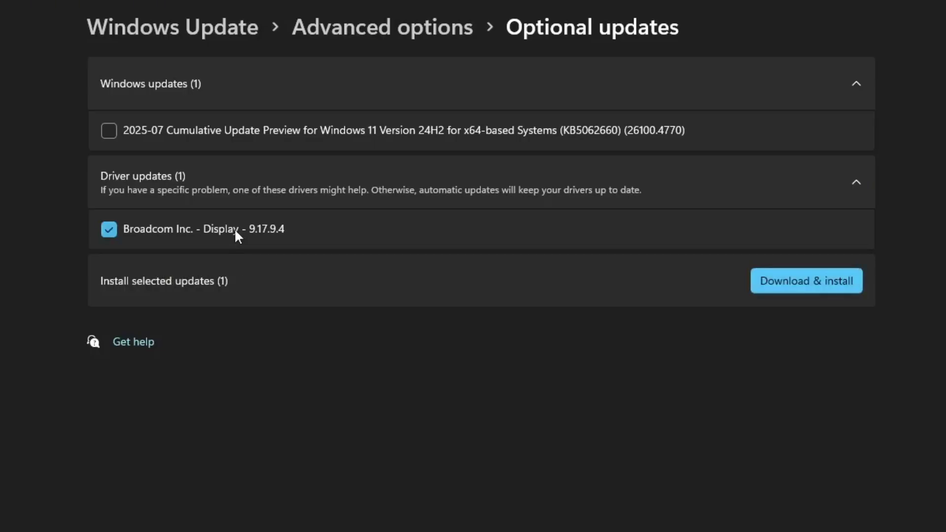
left_click(829, 291)
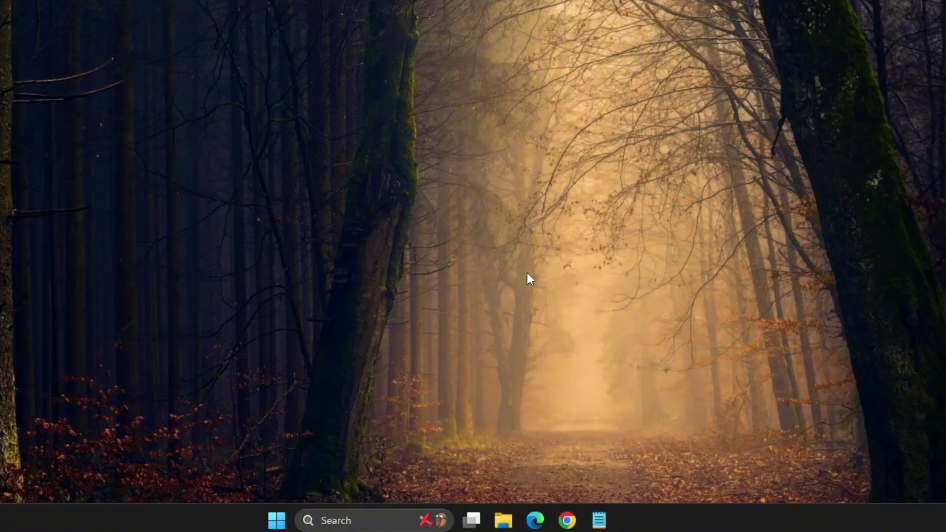
left_click(327, 515)
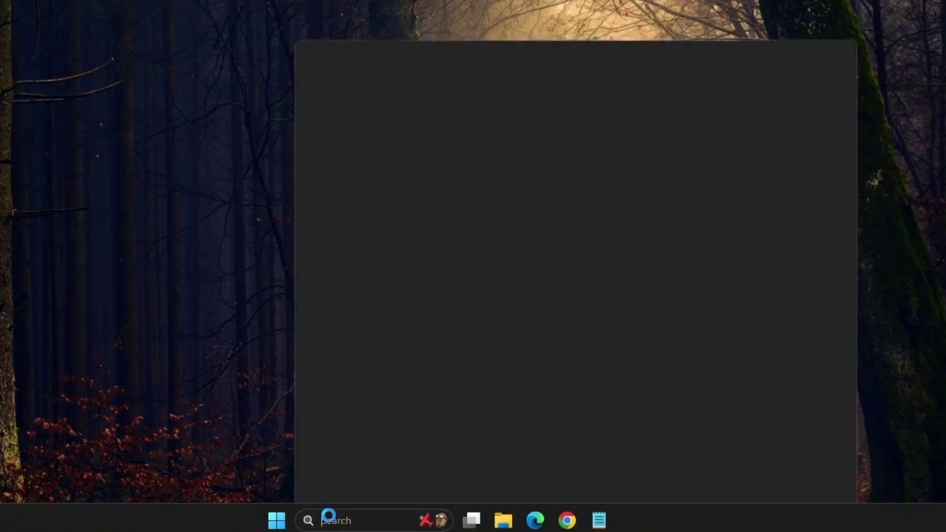
type("windows security")
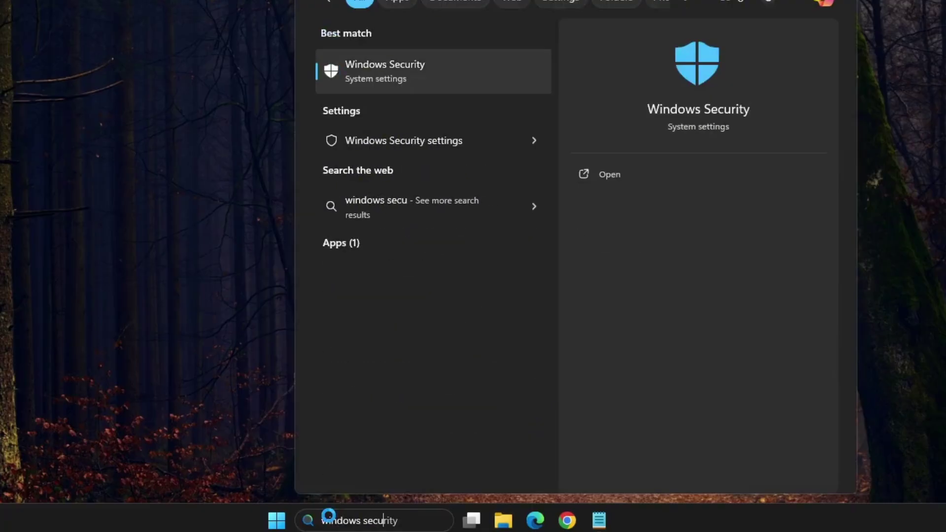
left_click(421, 66)
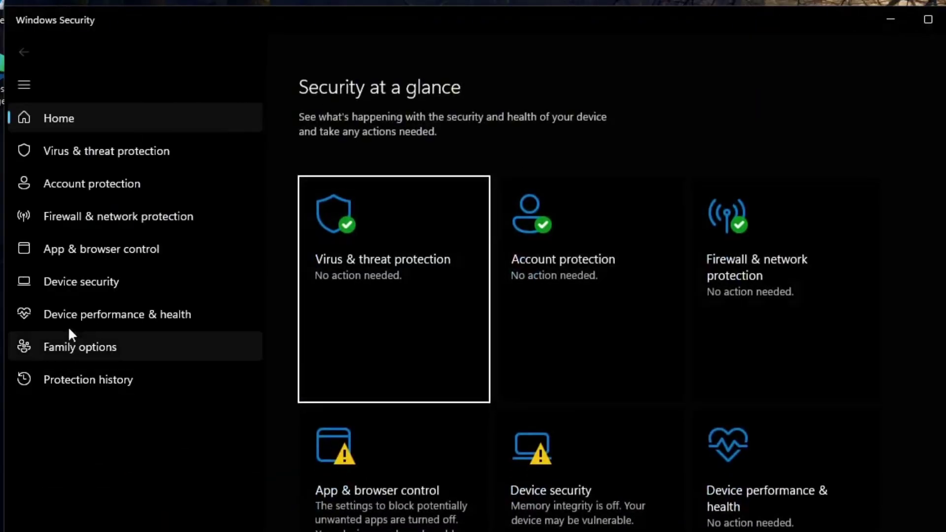
left_click(97, 282)
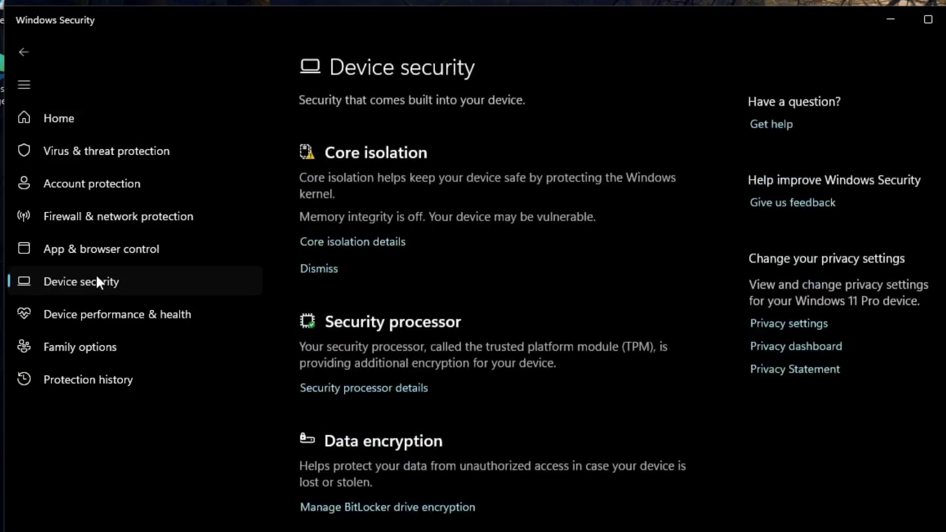
left_click(351, 242)
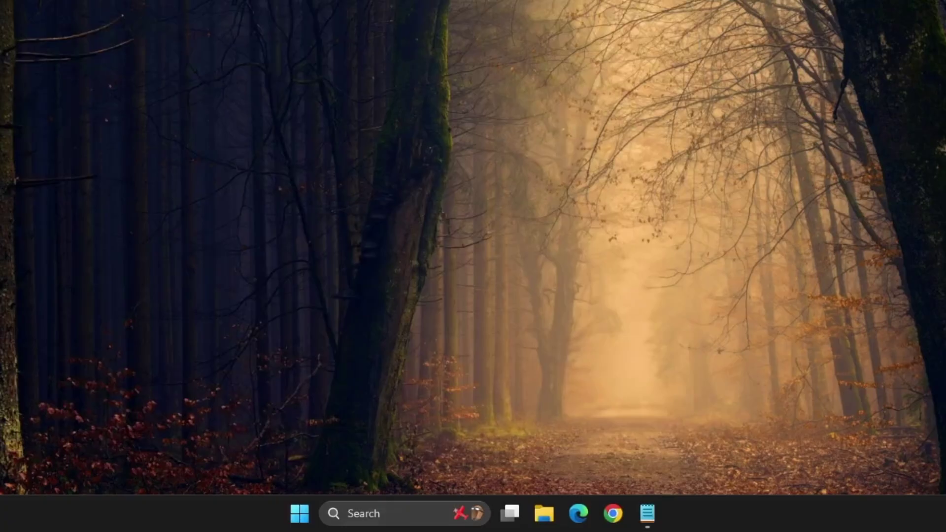
- Launch Command Prompt as administrator from the search, accepting the UAC prompt
left_click(379, 517)
type("cmd")
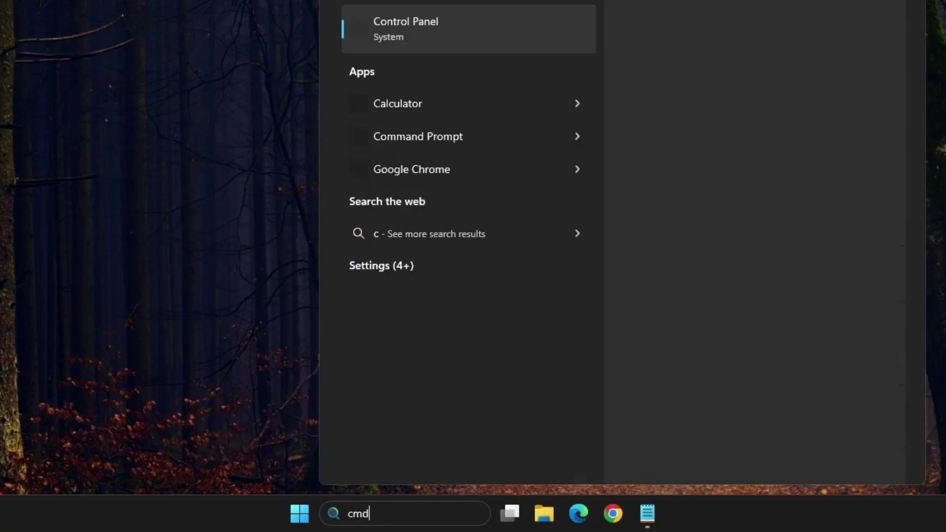
right_click(462, 35)
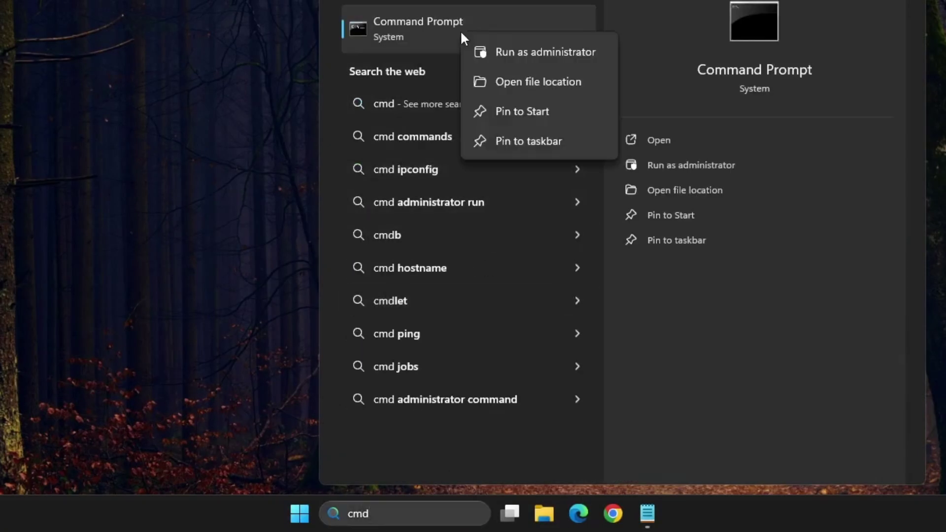
left_click(543, 50)
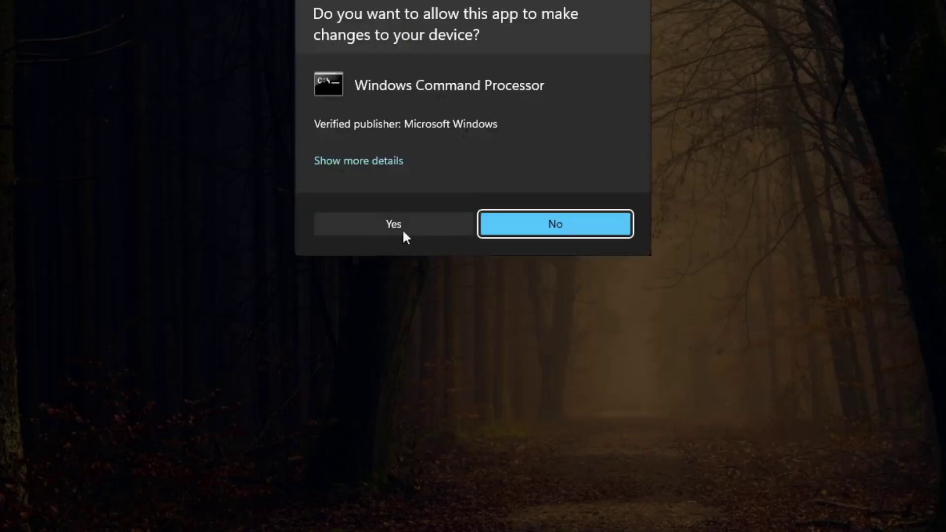
left_click(403, 229)
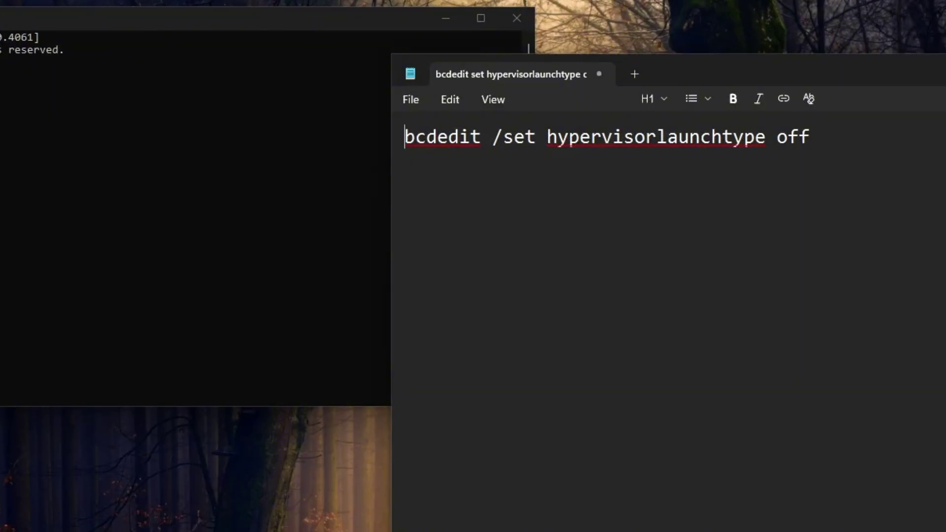
- Run 'bcdedit /set hypervisorlaunchtype off' copied from the notes, then close Command Prompt and Notepad
left_click_drag(809, 136, 404, 136)
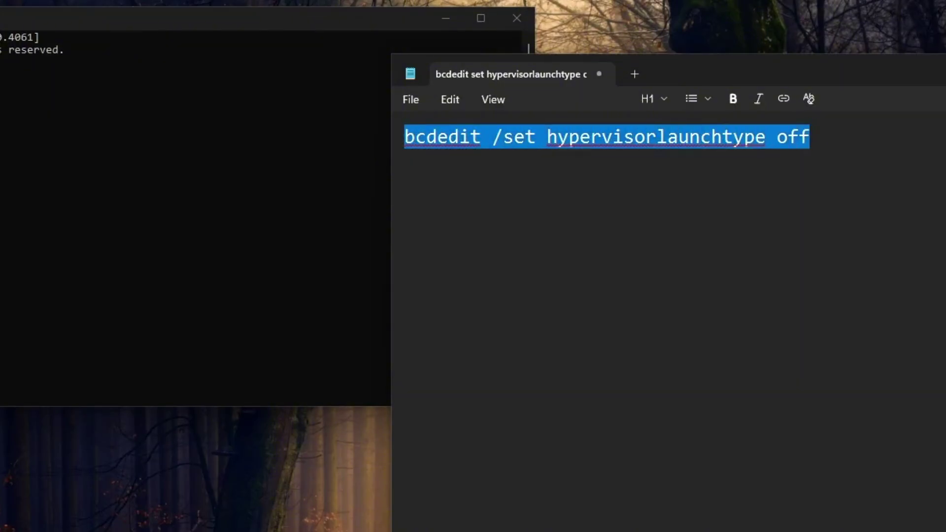
right_click(417, 132)
left_click(452, 216)
left_click(204, 138)
right_click(185, 123)
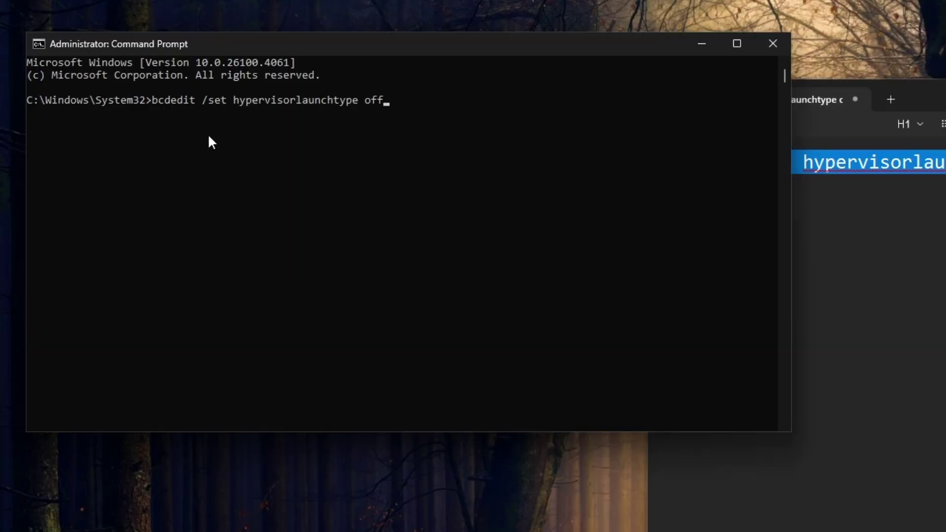
key("Return")
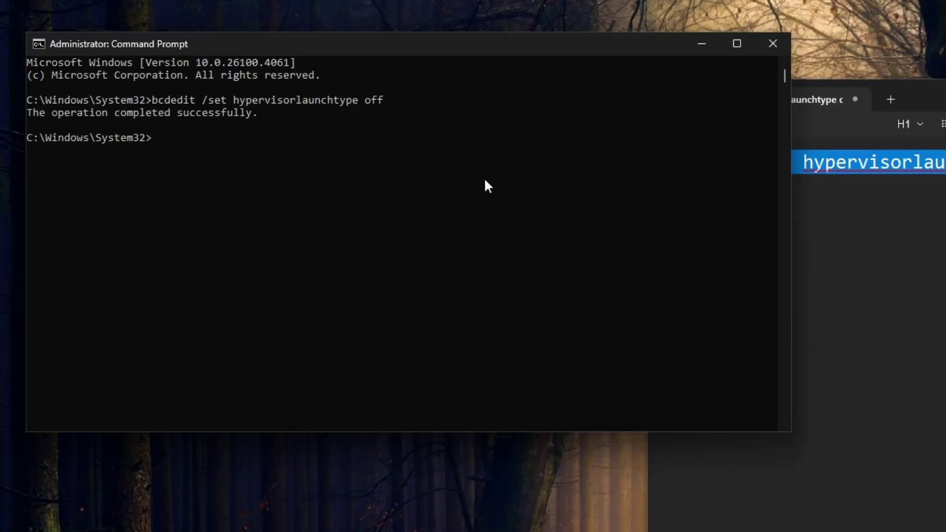
left_click(771, 47)
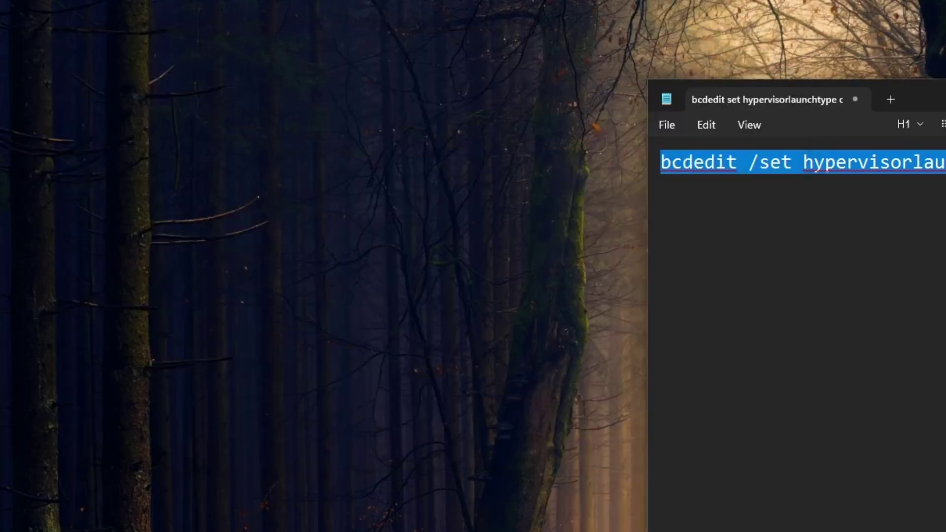
key("super+d")
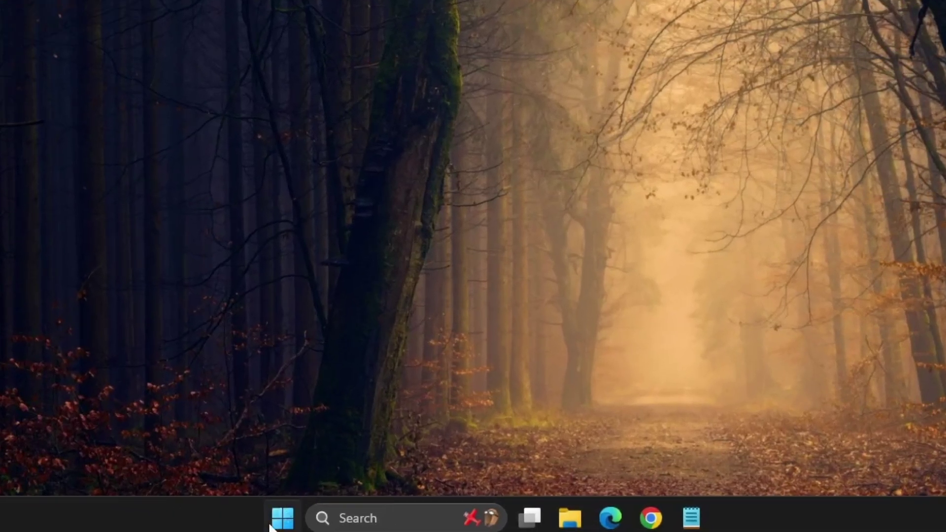
- Open tpm.msc via Run, choose Clear TPM, and confirm the restart
right_click(351, 525)
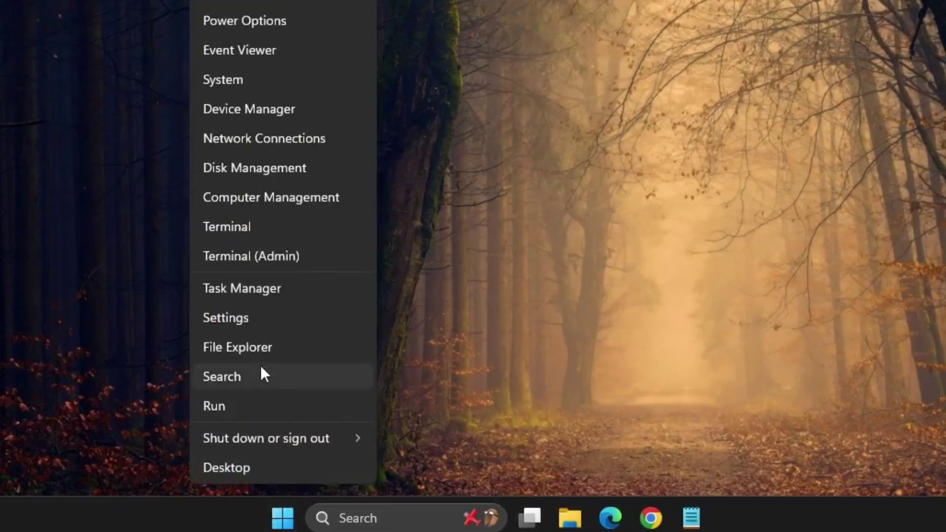
left_click(259, 403)
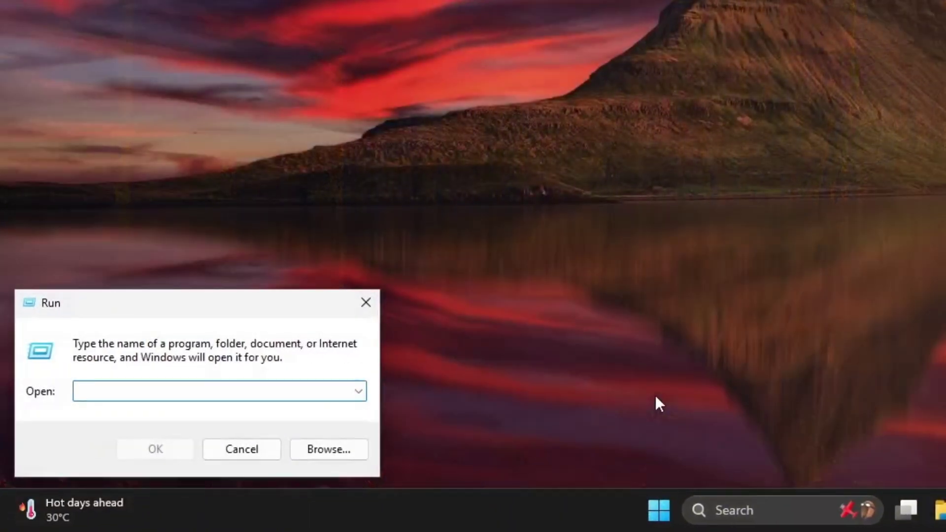
type("tpm.msc")
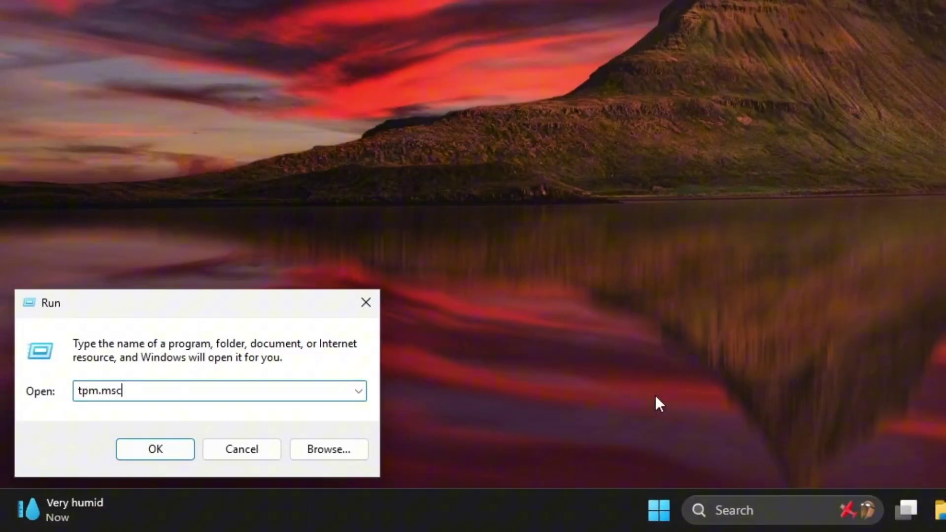
key("Return")
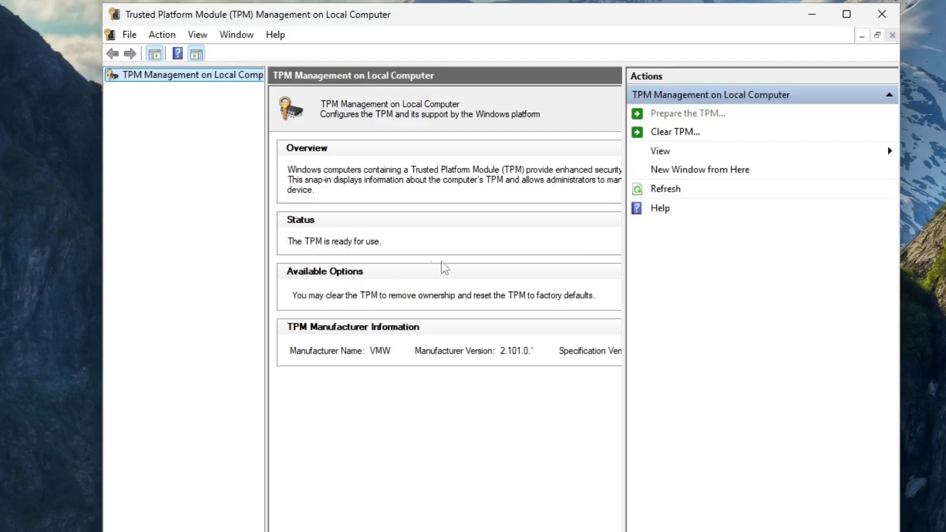
left_click(672, 133)
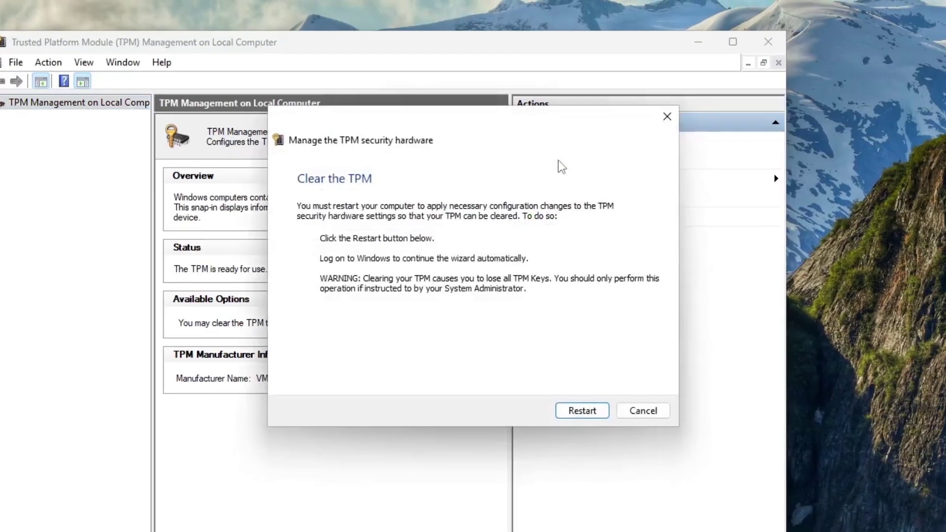
left_click(580, 412)
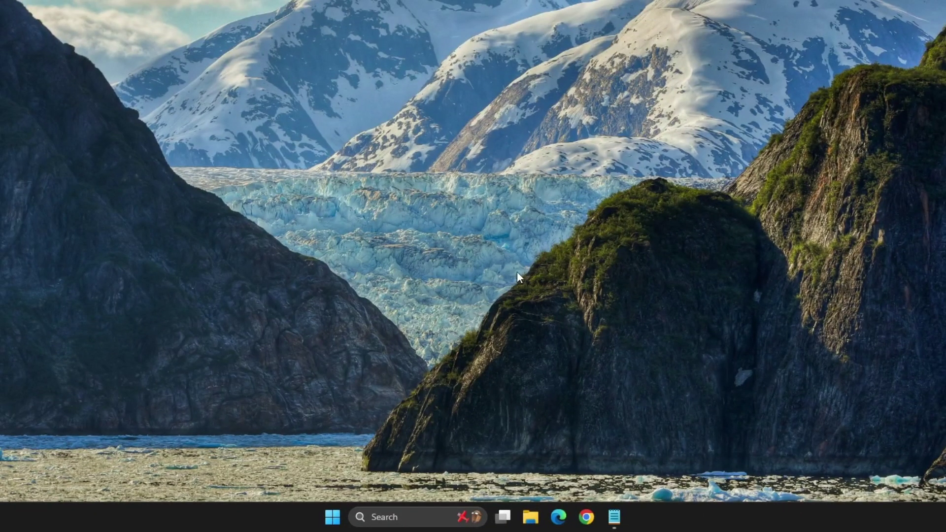
- Launch Windows PowerShell as administrator from the search, accepting the UAC prompt
left_click(370, 516)
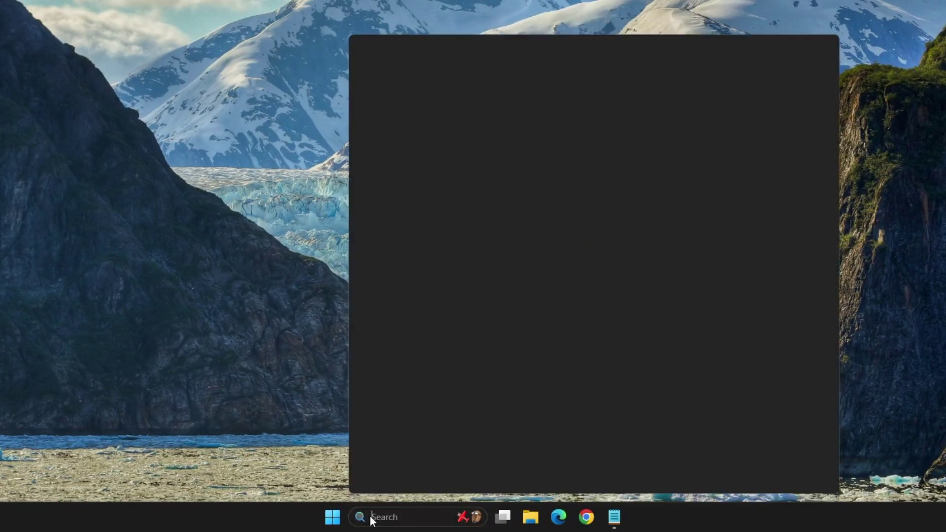
type("powershell")
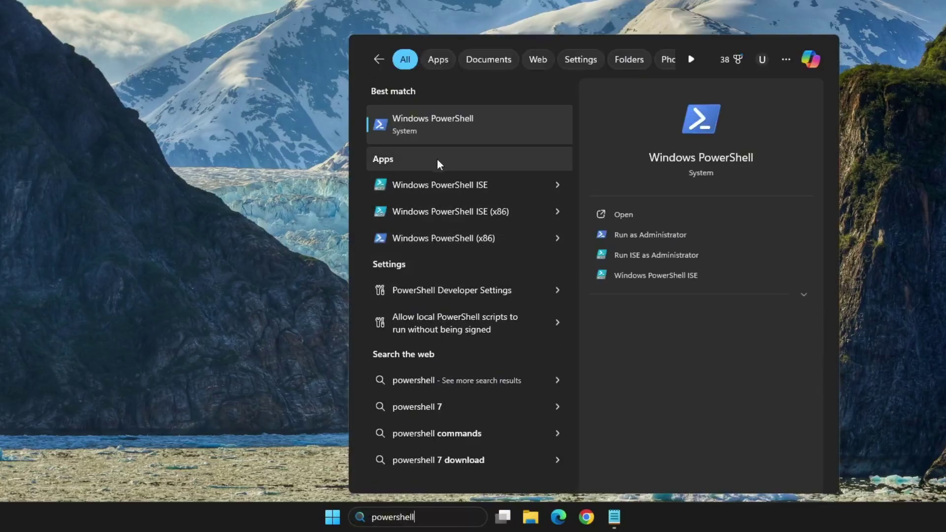
right_click(438, 127)
left_click(483, 144)
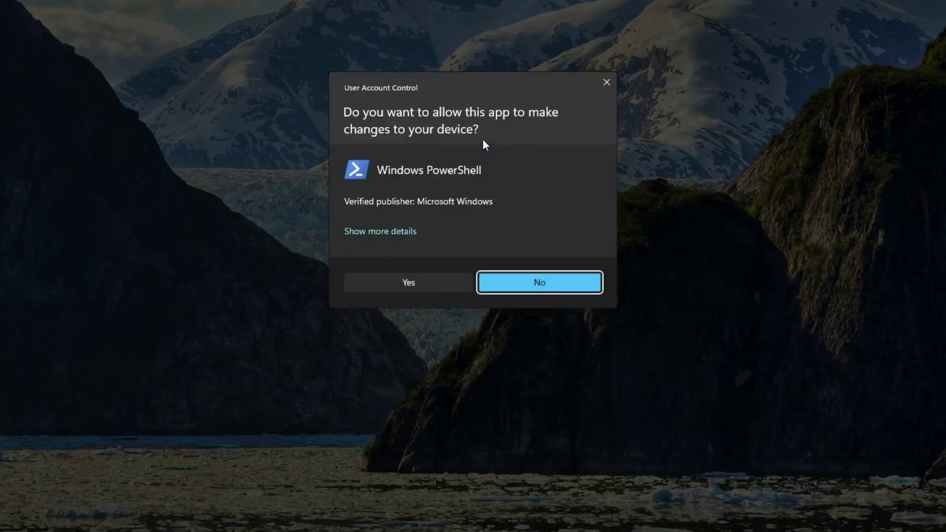
left_click(432, 288)
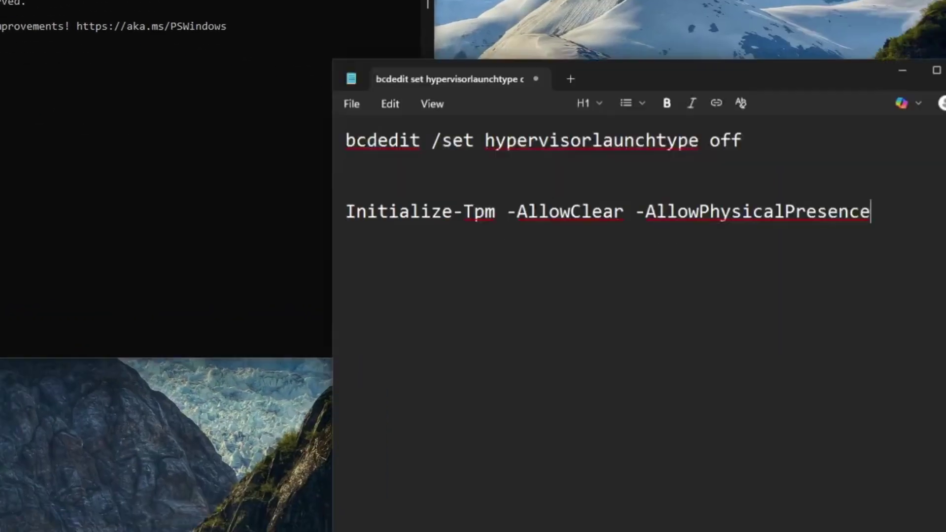
- Run 'Initialize-Tpm -AllowClear -AllowPhysicalPresence' from the notes, confirm TpmReady True, then close PowerShell
key("shift+Left")
key("shift+Left")
key("shift+Left")
key("shift+Left")
key("shift+Left")
key("shift+Left")
key("shift+Left")
key("shift+Left")
key("shift+Left")
key("shift+Left")
key("shift+Left")
key("shift+Left")
key("shift+Left")
key("shift+Left")
key("shift+Left")
key("shift+Left")
key("shift+Left")
key("shift+Left")
key("shift+Left")
key("shift+Left")
key("shift+Left")
key("shift+Left")
key("shift+Left")
key("shift+Left")
key("shift+Left")
key("shift+Left")
key("shift+Left")
key("shift+Left")
key("shift+Left")
key("shift+Left")
key("shift+Left")
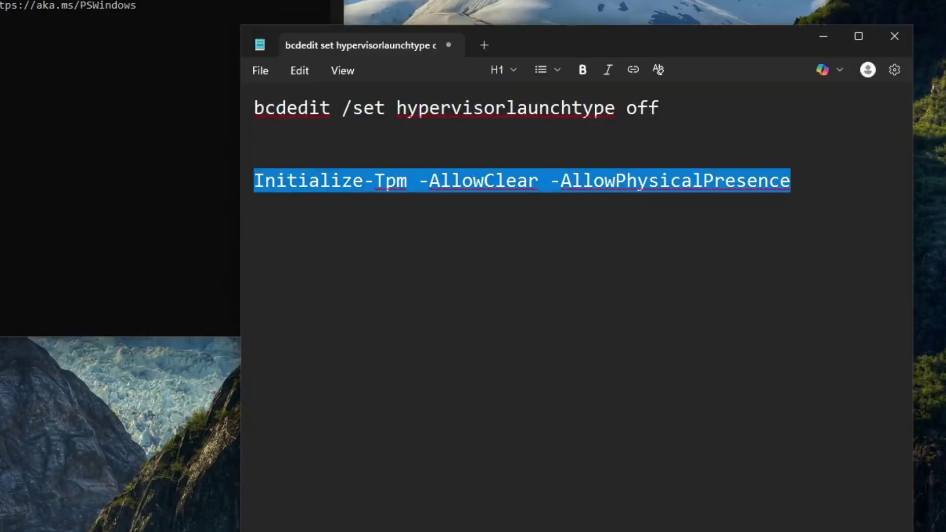
right_click(266, 185)
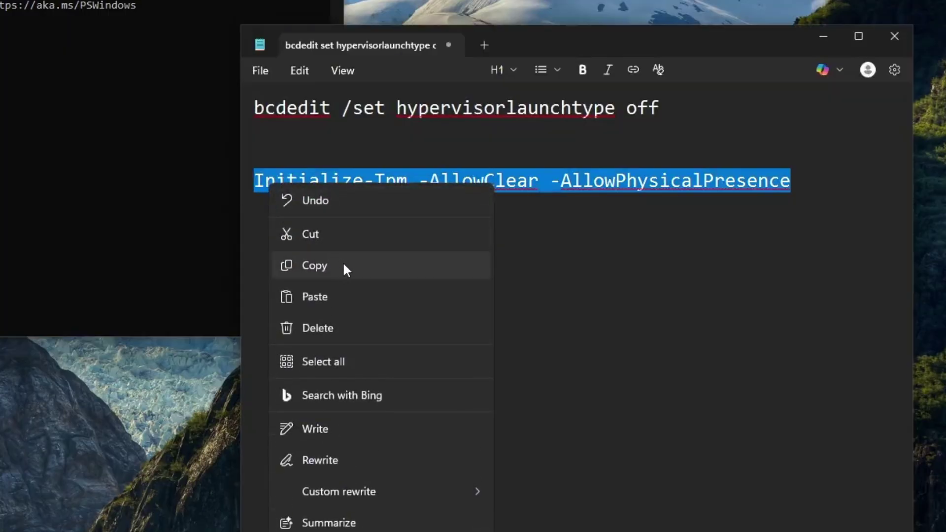
left_click(343, 265)
key("alt+Tab")
key("ctrl+v")
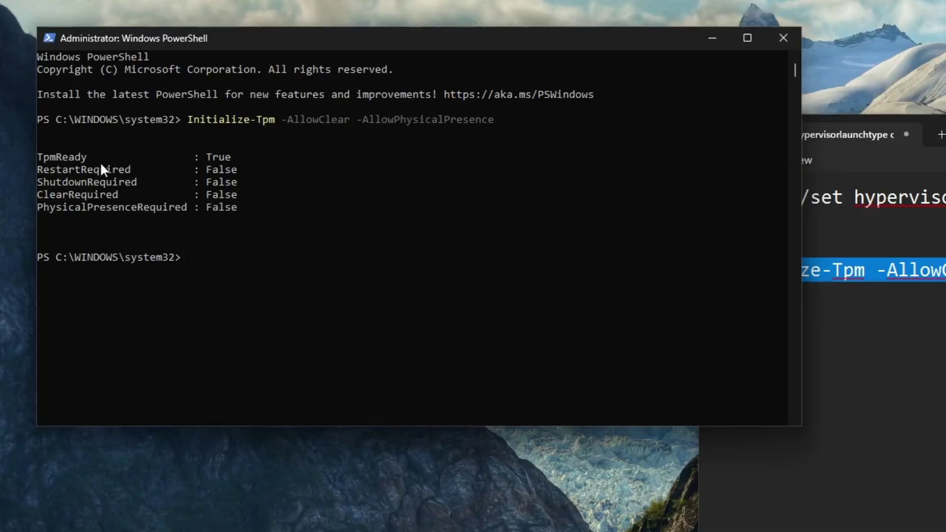
left_click_drag(205, 162, 241, 212)
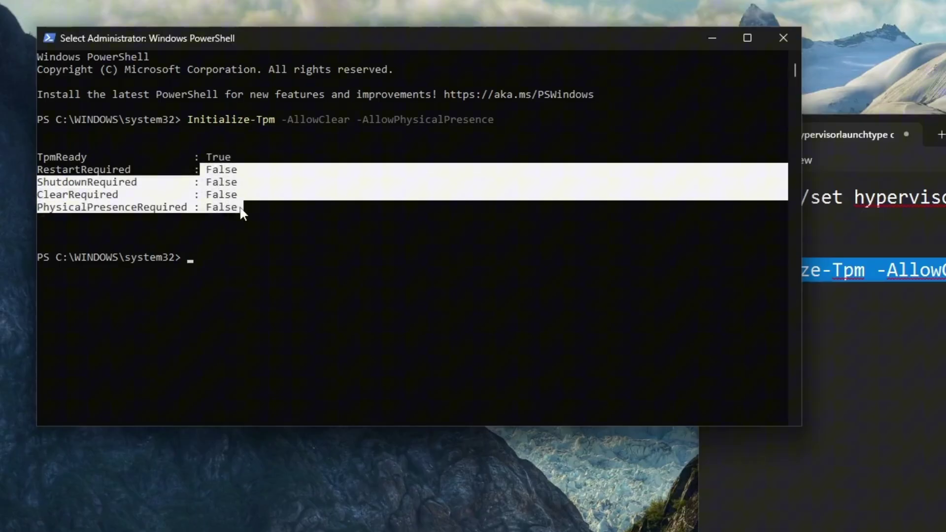
left_click(301, 270)
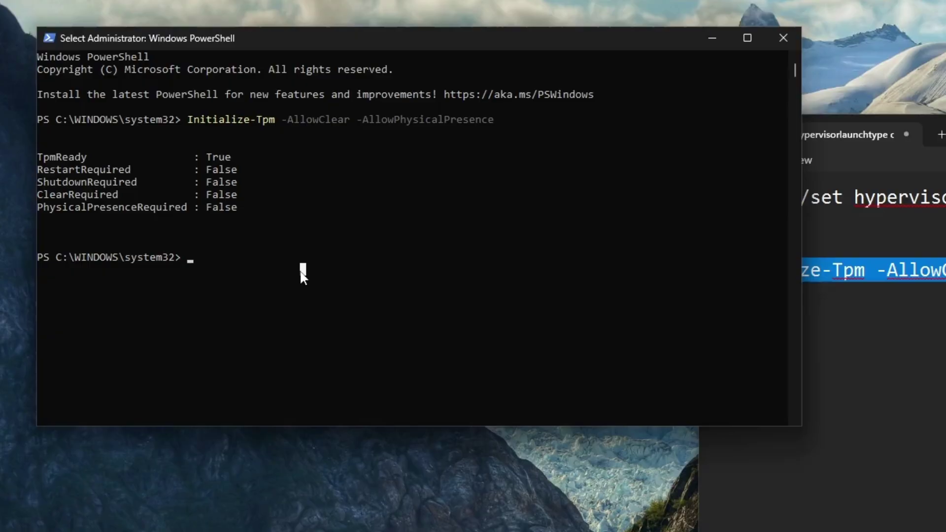
left_click(784, 38)
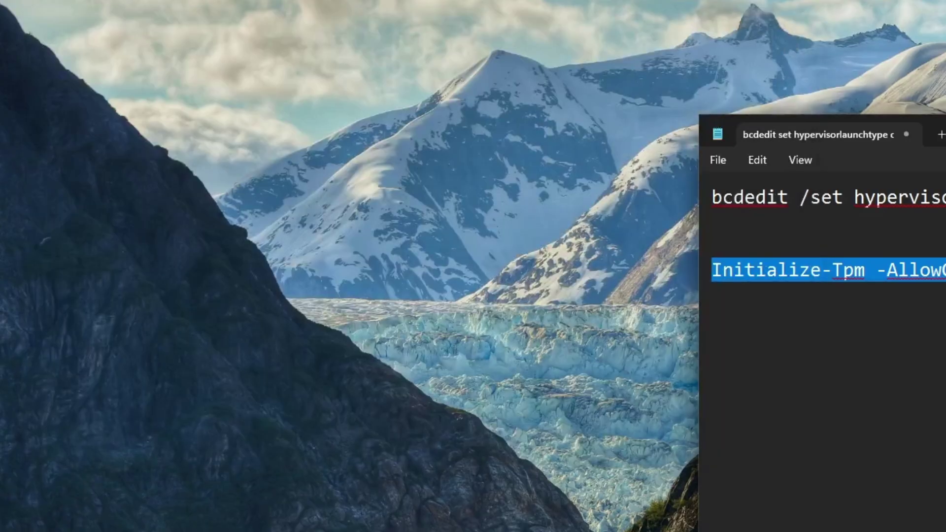